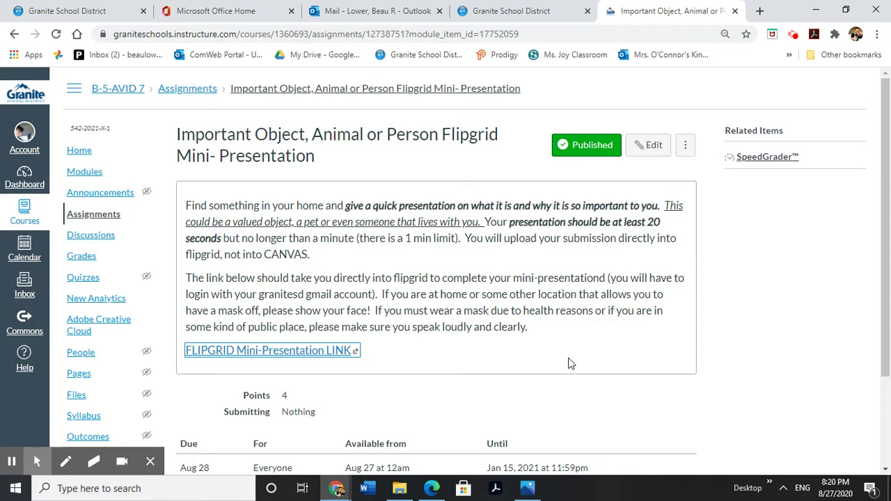
# Step: Highlight the first instruction sentence and the examples of what to present, then clear the highlight
pyautogui.click(183, 209)
pyautogui.moveTo(183, 208); pyautogui.dragTo(662, 212)
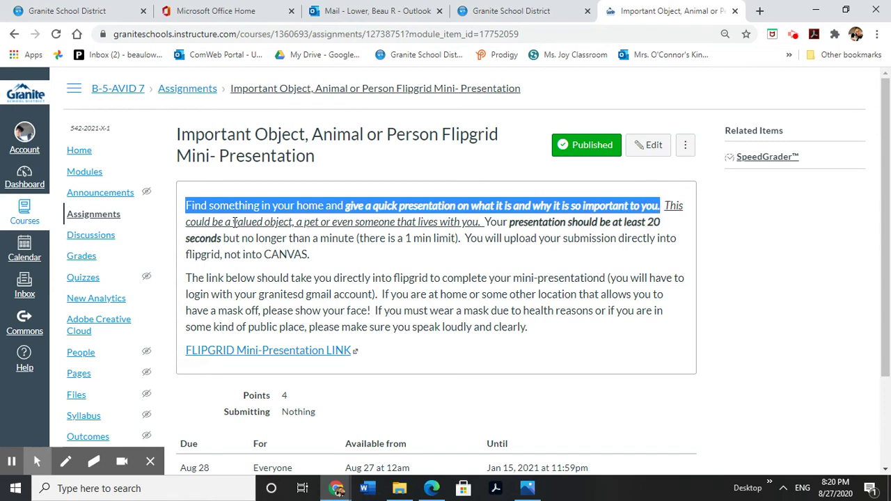
pyautogui.moveTo(233, 222); pyautogui.dragTo(479, 224)
pyautogui.click(485, 223)
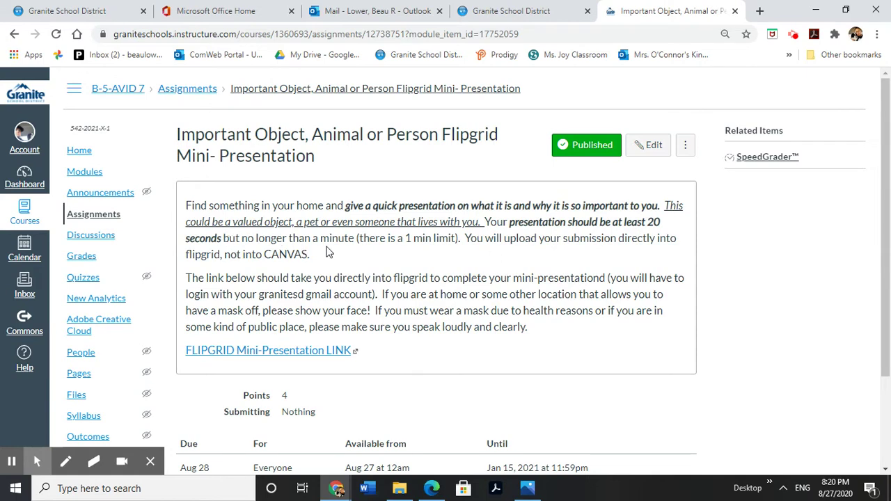
# Step: Highlight the 1 min limit, the upload-to-Flipgrid sentence and the speak-loudly reminder in turn
pyautogui.moveTo(405, 238); pyautogui.dragTo(457, 238)
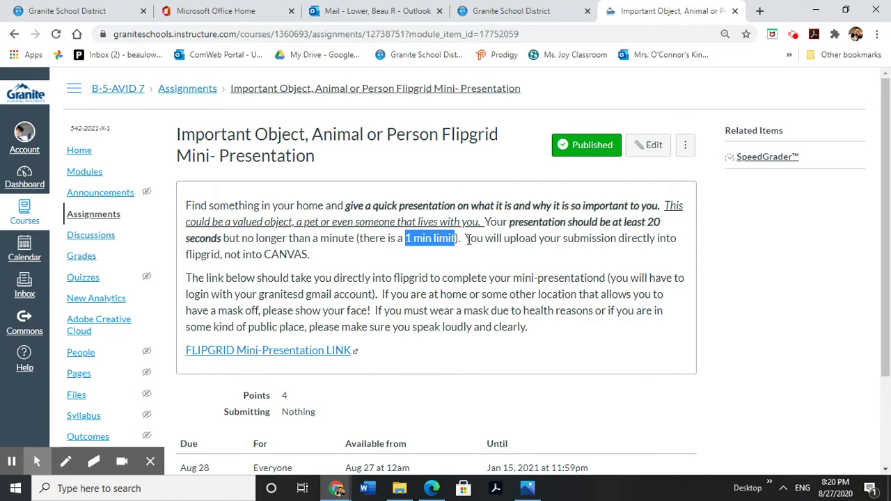
pyautogui.moveTo(465, 239); pyautogui.dragTo(477, 248)
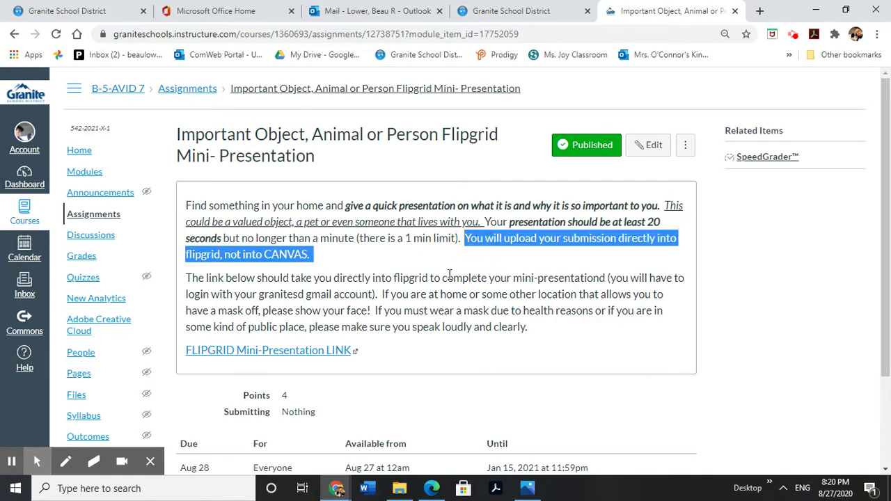
pyautogui.click(338, 286)
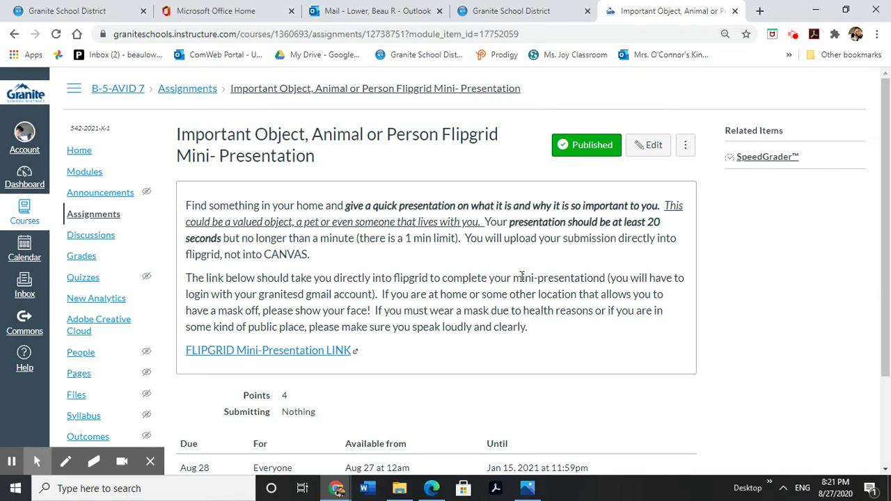
pyautogui.scroll(-1, 466, 295)
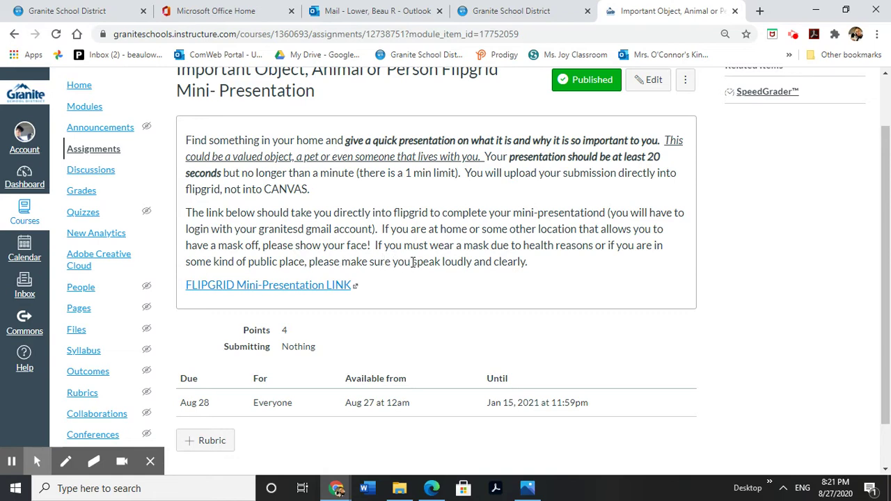
pyautogui.moveTo(414, 263); pyautogui.dragTo(541, 269)
pyautogui.click(501, 299)
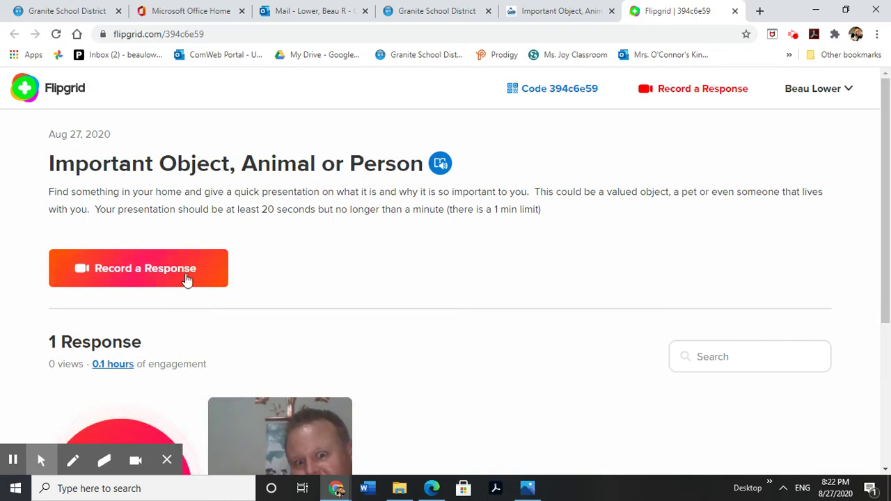
# Step: Scroll the topic page down and back up to view the description and existing response
pyautogui.scroll(-1, 314, 369)
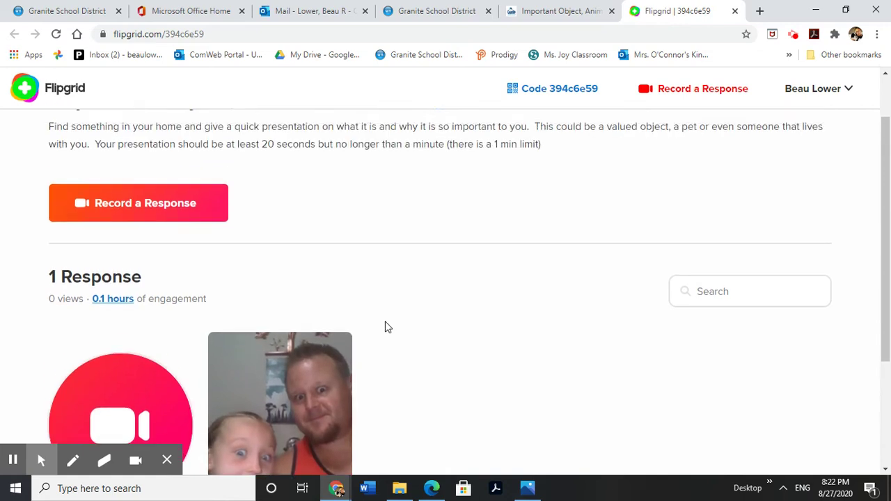
pyautogui.scroll(1, 167, 306)
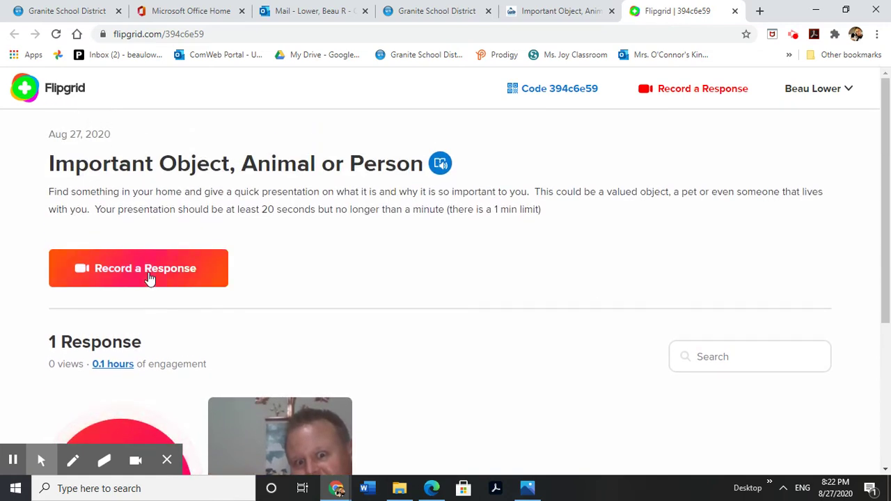
pyautogui.scroll(-3, 241, 316)
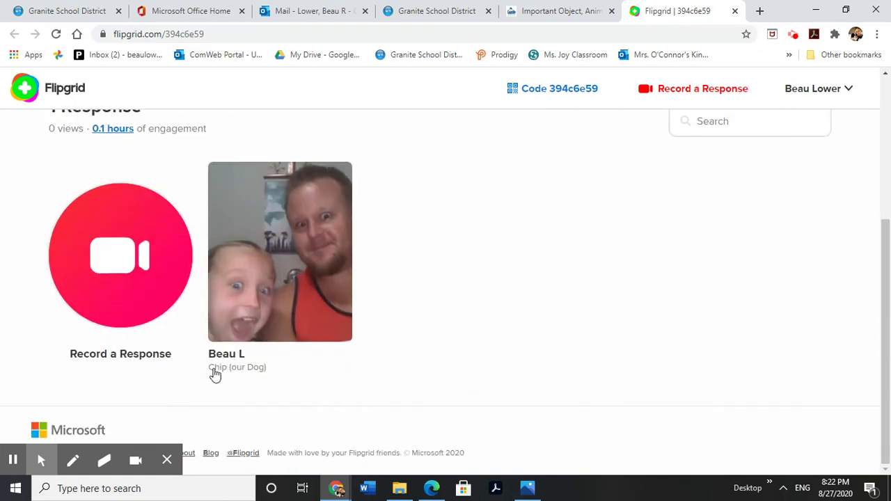
pyautogui.scroll(3, 216, 374)
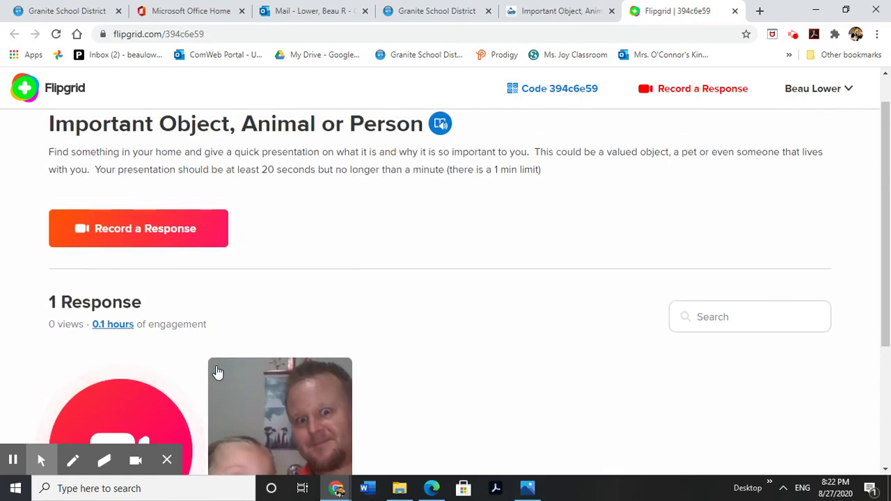
pyautogui.scroll(-3, 218, 373)
pyautogui.scroll(3, 237, 331)
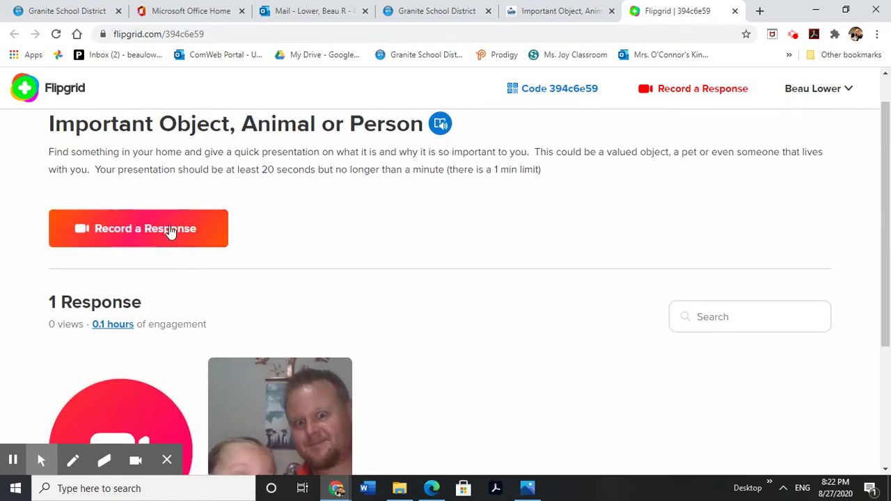
# Step: Record a webcam response to the topic, pausing with 0:31 of the minute remaining
pyautogui.click(155, 233)
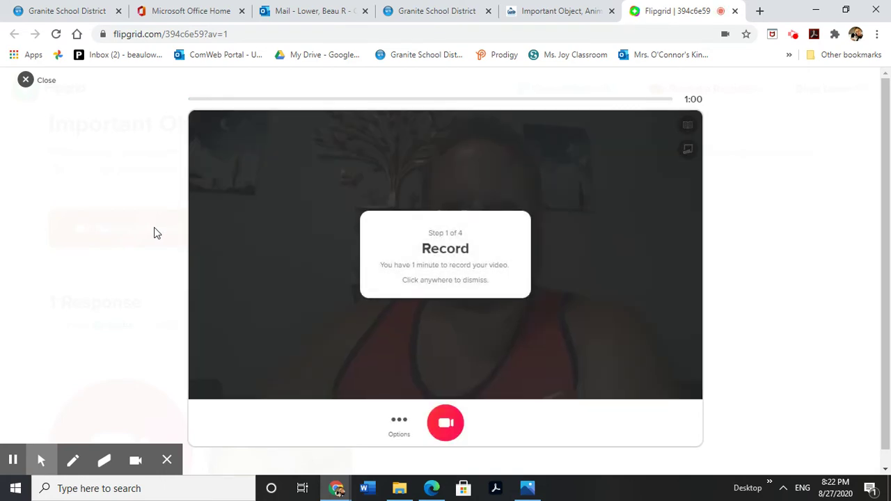
pyautogui.click(448, 339)
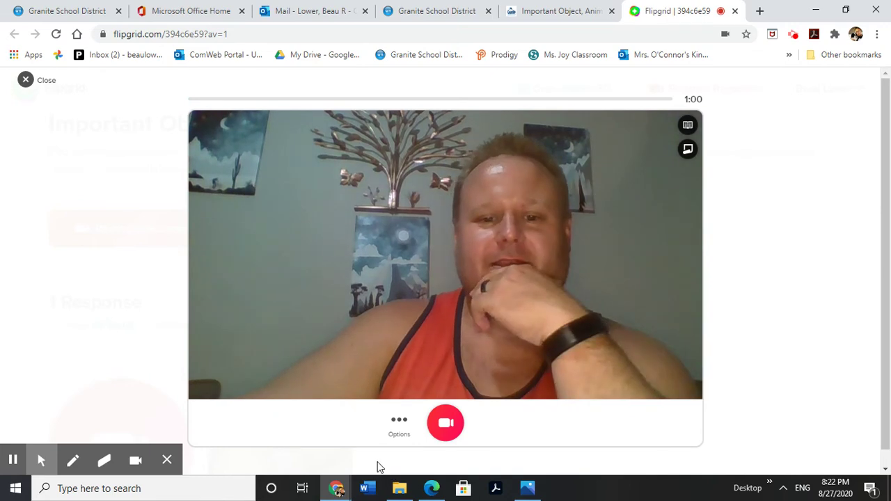
pyautogui.click(448, 429)
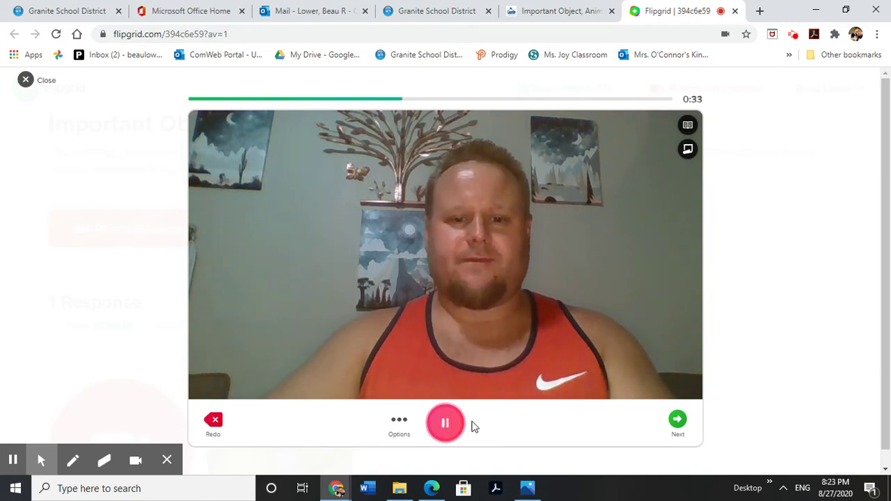
pyautogui.click(449, 422)
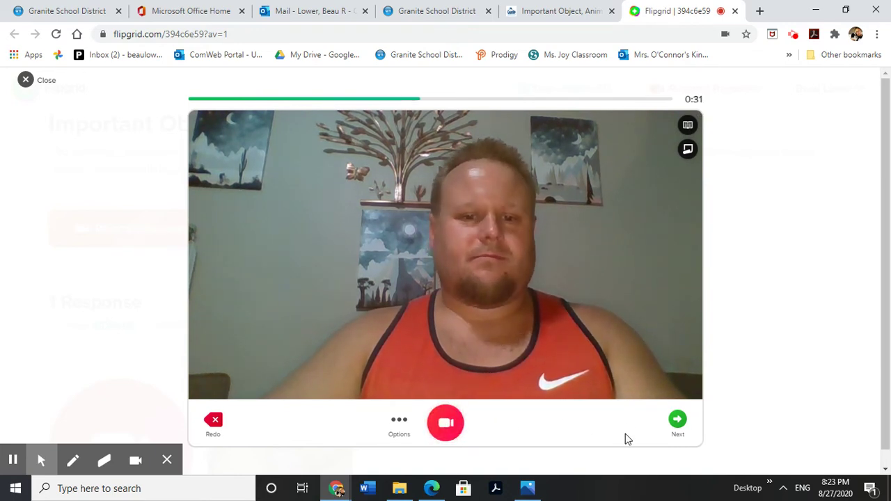
# Step: Go to the review screen for the 0:28 clip and pause it partway through playback
pyautogui.click(676, 427)
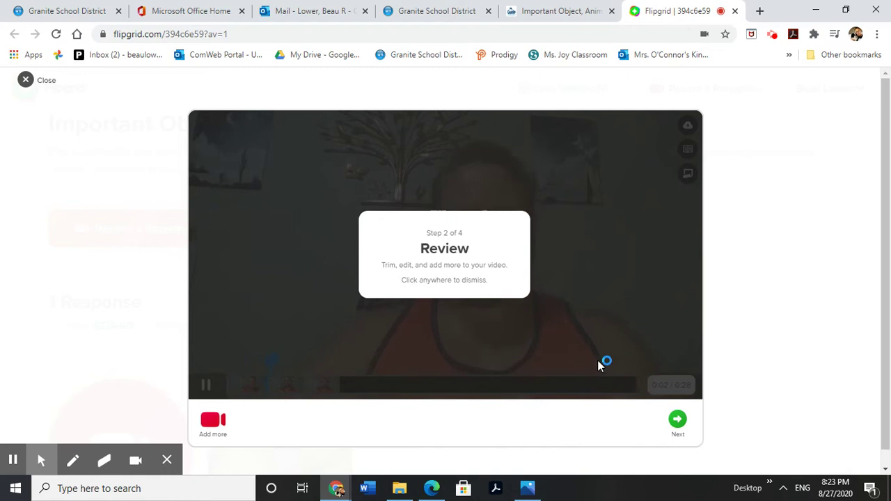
pyautogui.click(461, 315)
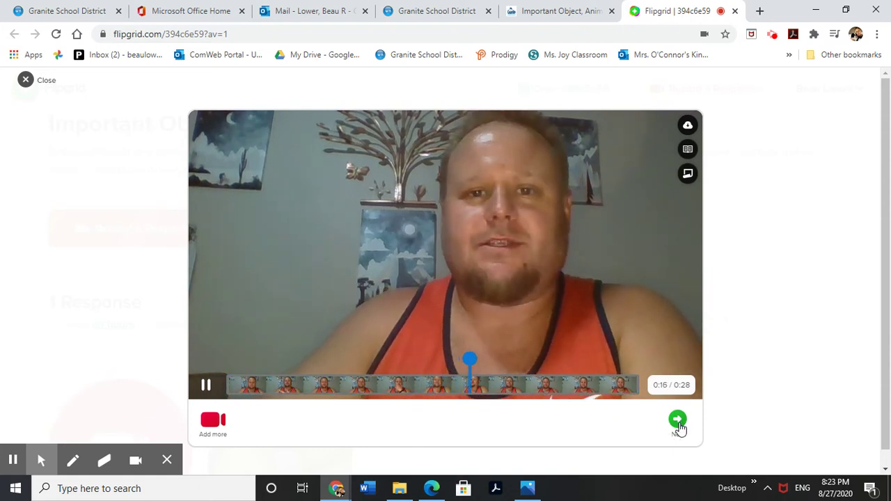
pyautogui.click(206, 386)
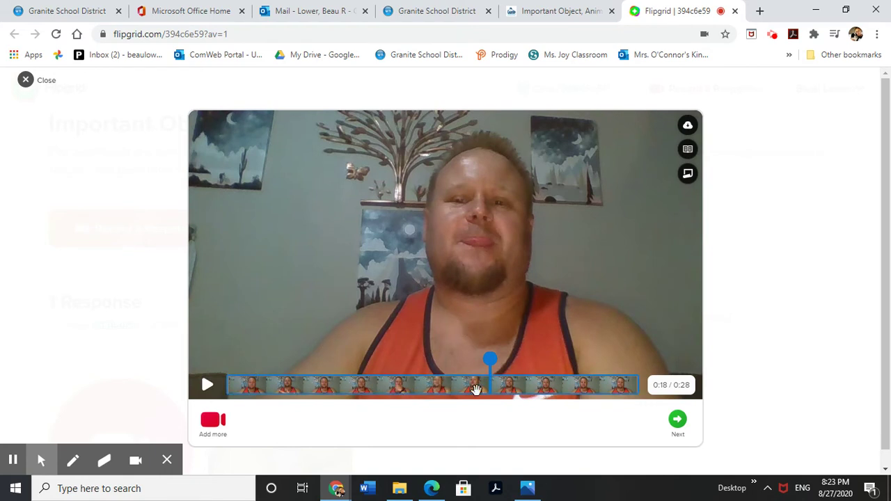
# Step: Go to the Selfie step and capture a selfie as the response's cover image
pyautogui.click(678, 420)
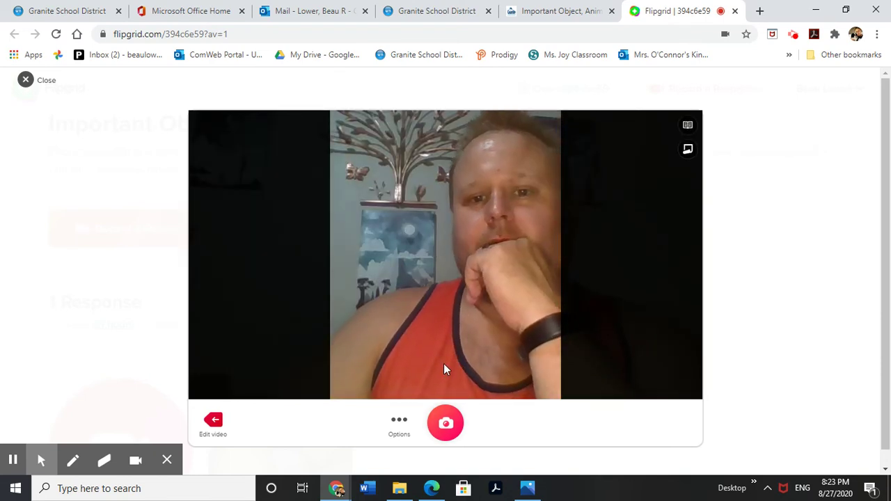
pyautogui.click(449, 422)
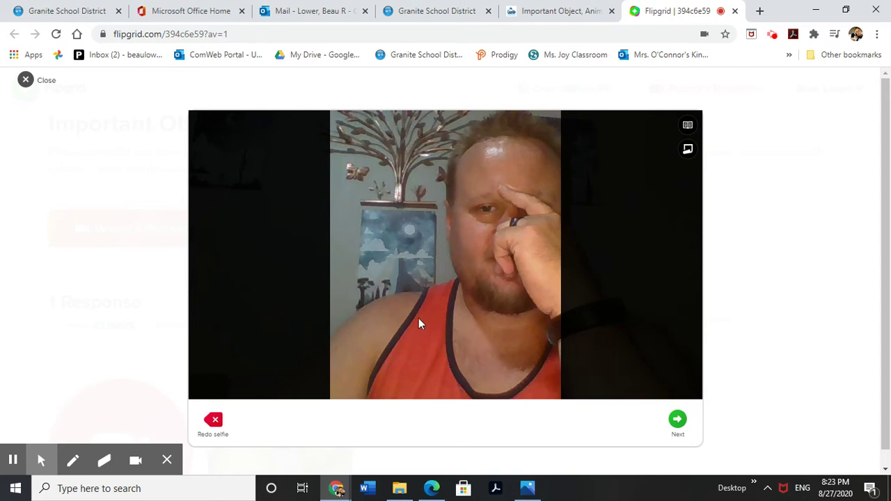
# Step: Go to Step 4 'Submit your video', select the display name text and click into Title
pyautogui.click(677, 422)
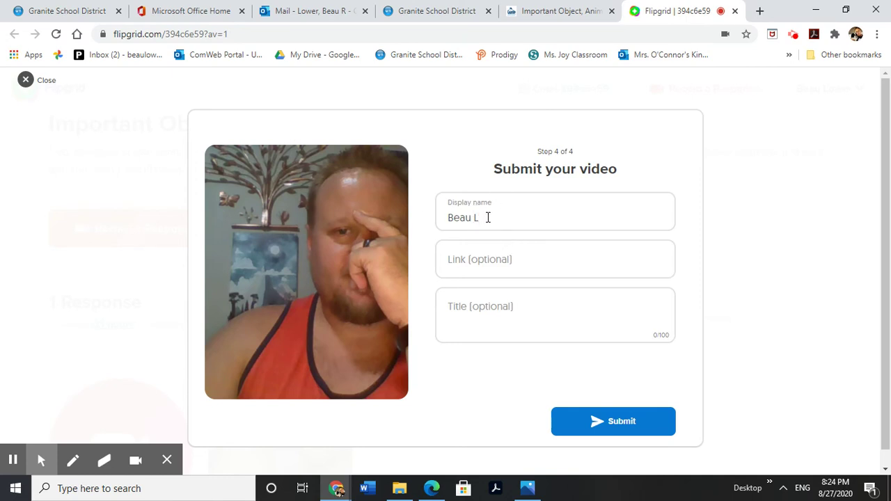
pyautogui.moveTo(490, 218); pyautogui.dragTo(432, 215)
pyautogui.click(488, 309)
# Step: Close the recorder, confirm discarding the unsubmitted video, and scroll the returned topic page
pyautogui.click(26, 79)
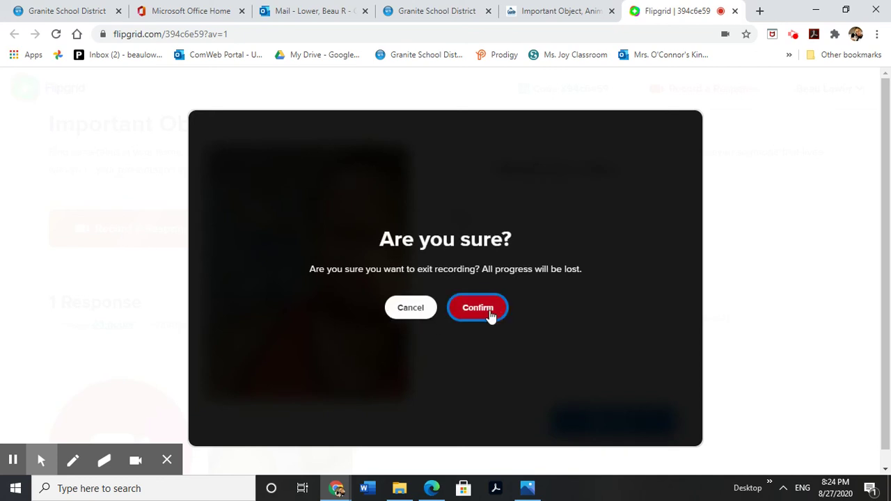
pyautogui.click(468, 311)
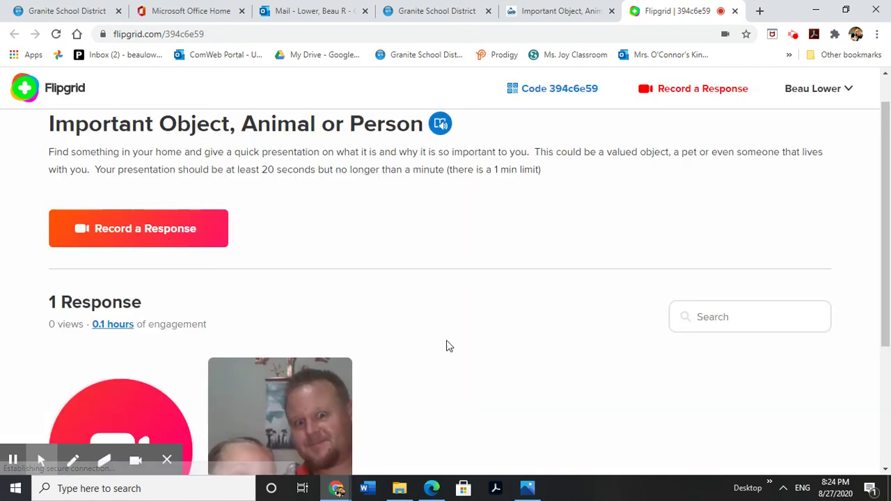
pyautogui.scroll(-2, 394, 248)
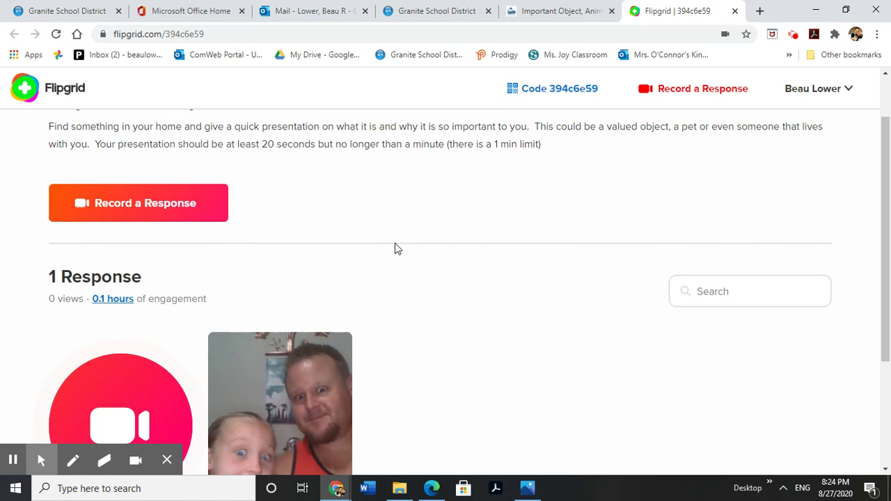
pyautogui.scroll(-2, 701, 279)
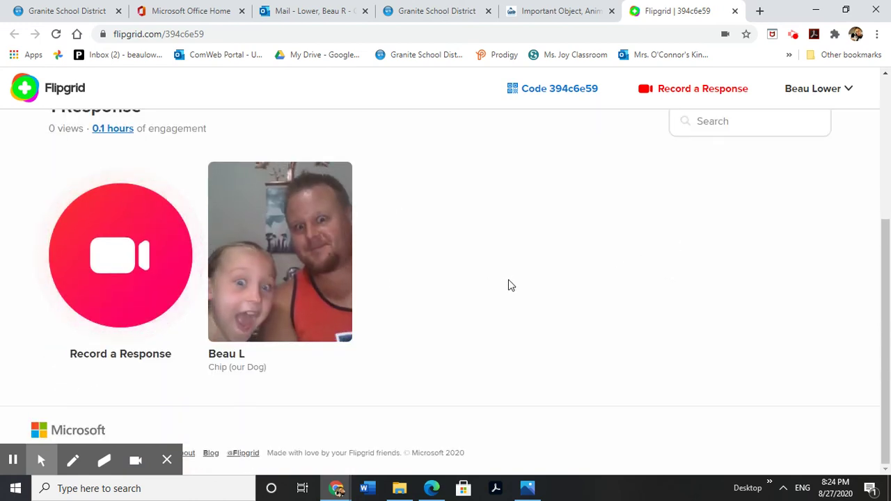
pyautogui.scroll(3, 572, 259)
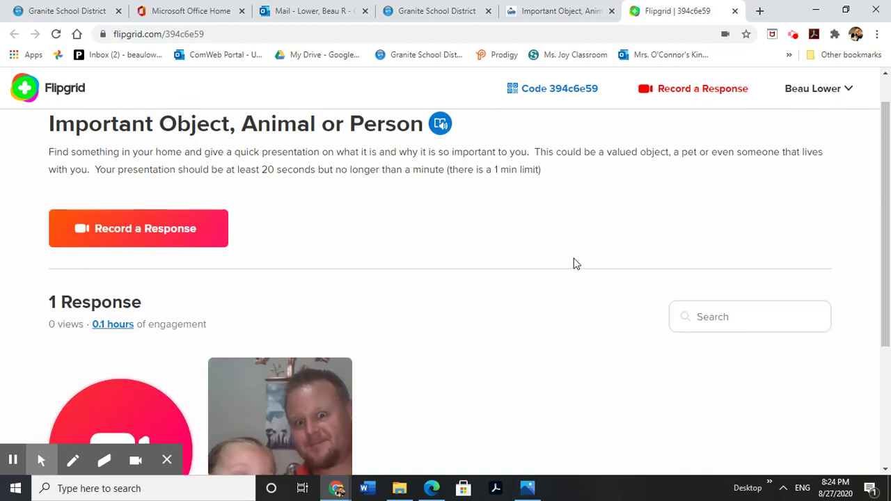